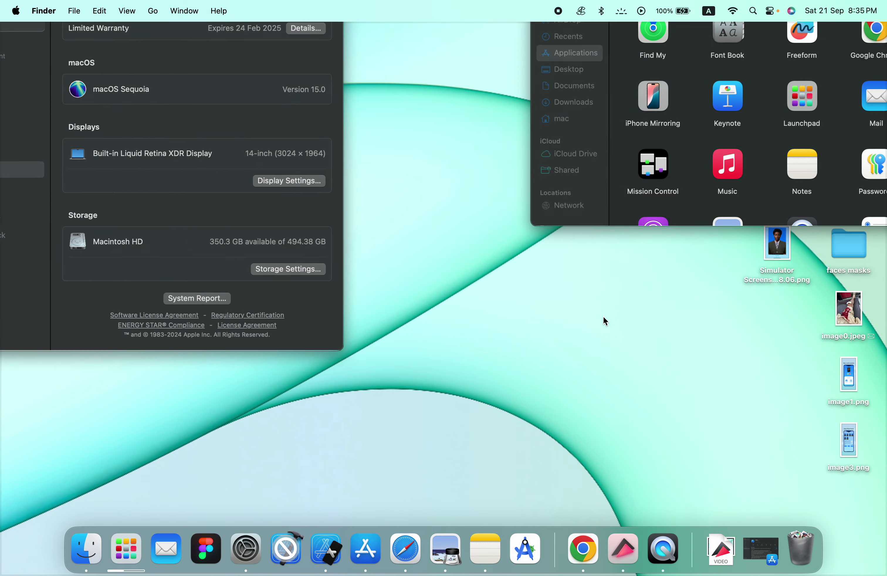
- Bring the Applications window fully into view, then search Launchpad for "iphone" and close Launchpad
left_click_drag(683, 36, 695, 109)
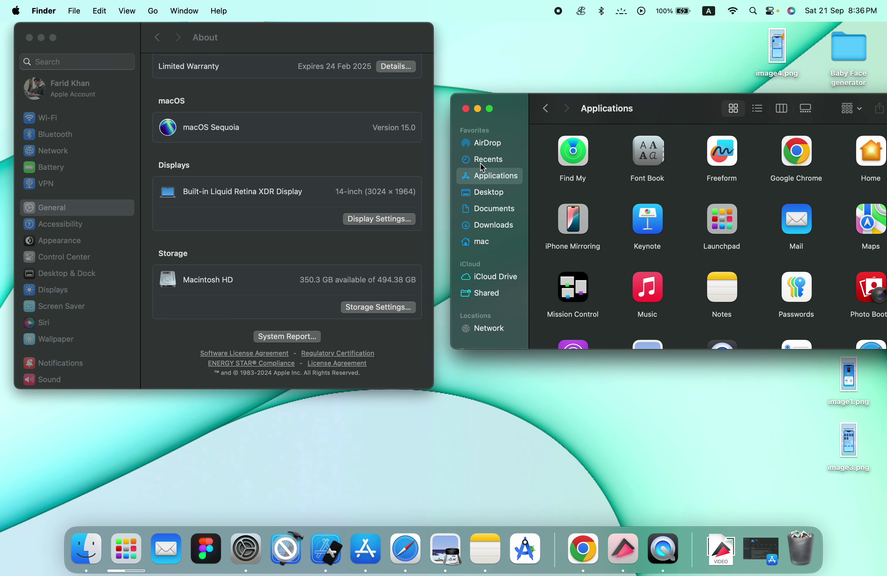
left_click(128, 553)
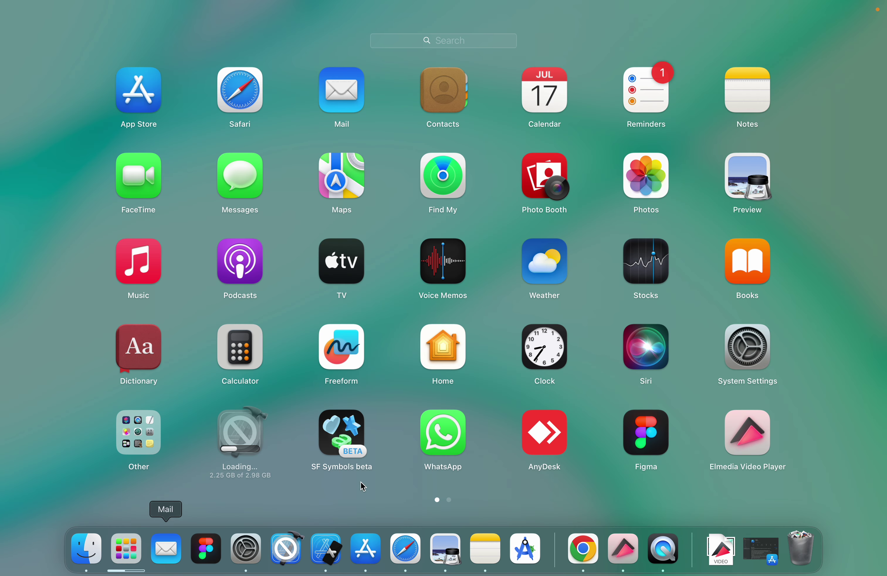
left_click(417, 45)
type("iphone")
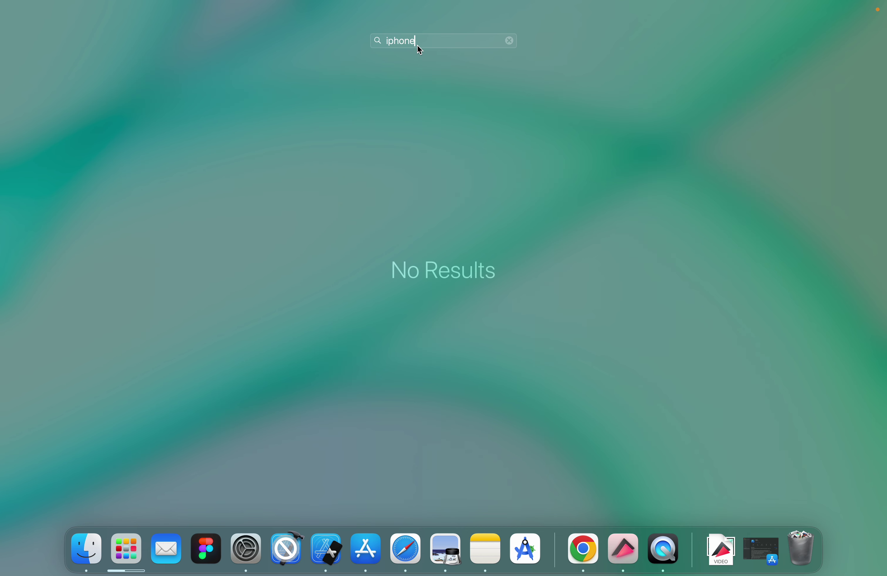
left_click(120, 565)
left_click(121, 566)
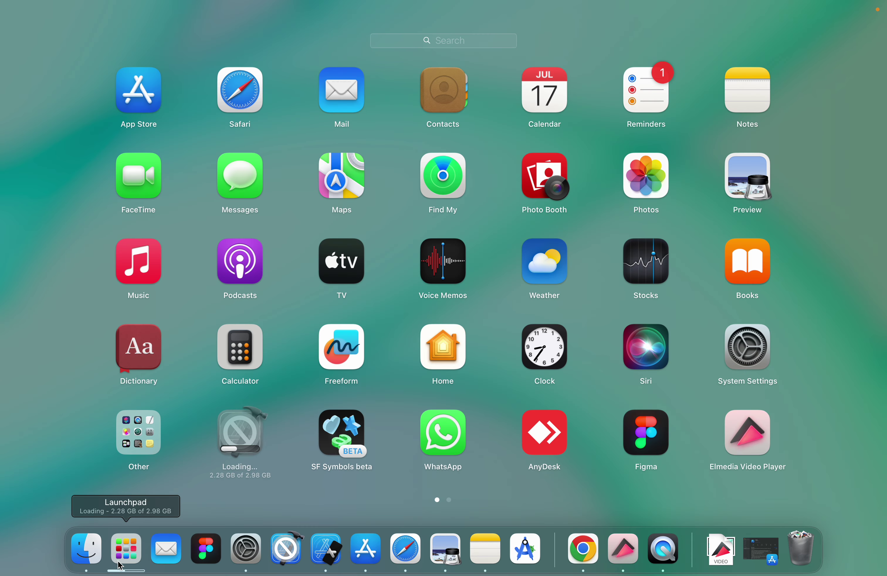
left_click(120, 565)
left_click(121, 566)
left_click(120, 565)
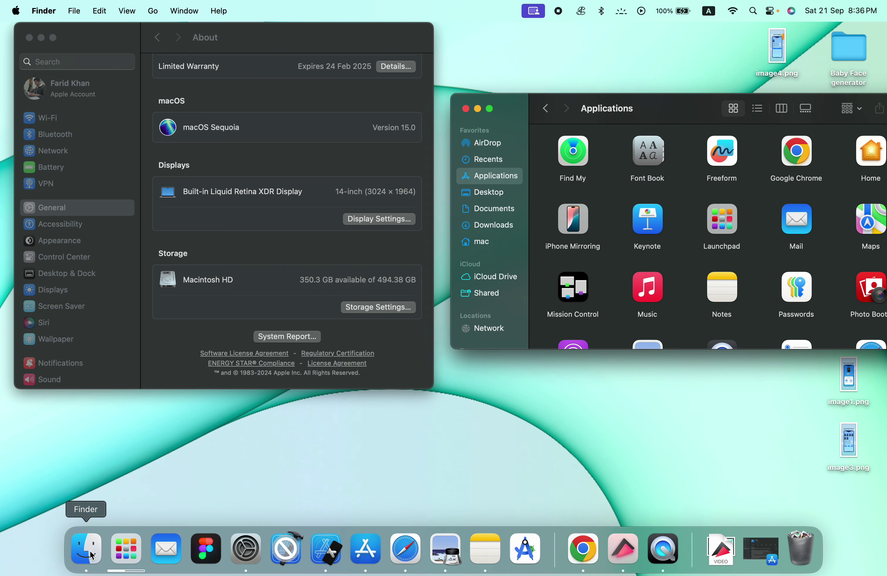
- Select the iPhone Mirroring app in Finder's Applications folder
left_click(485, 149)
left_click(486, 172)
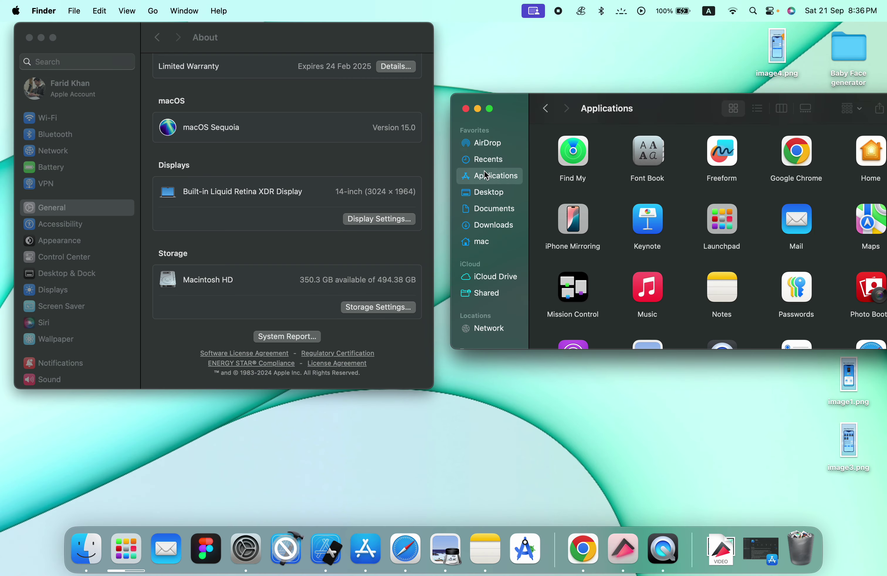
left_click(587, 233)
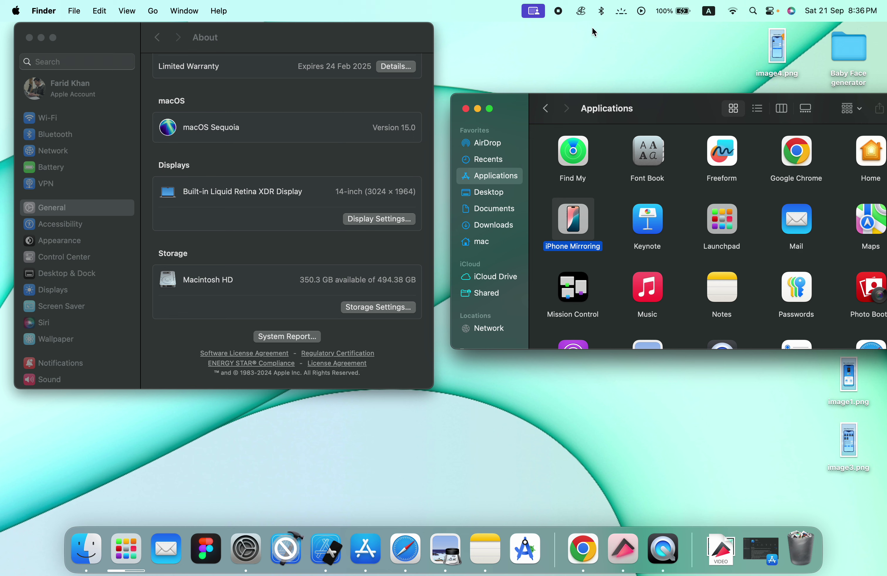
- Check the Mac's Bluetooth and Wi-Fi status, and launch iPhone Mirroring from the Applications folder
left_click(600, 11)
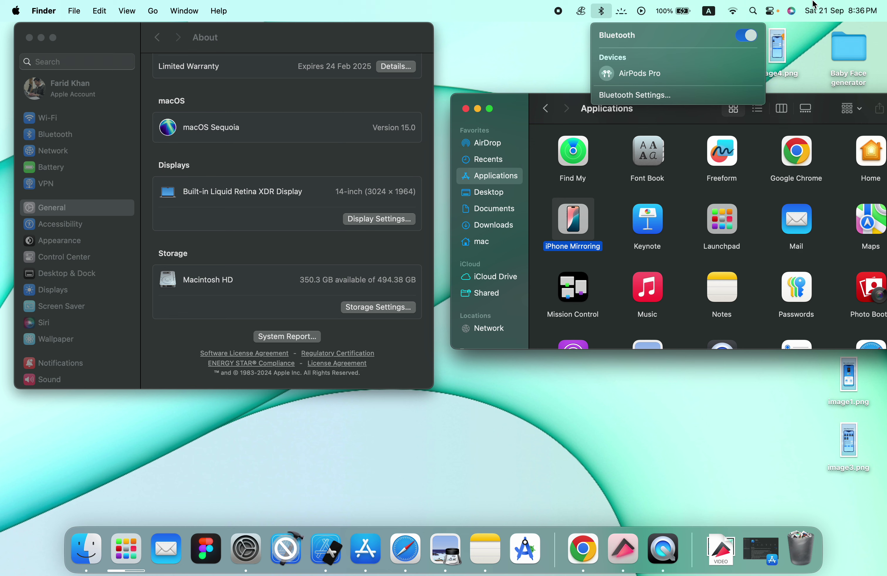
left_click(733, 11)
left_click(600, 229)
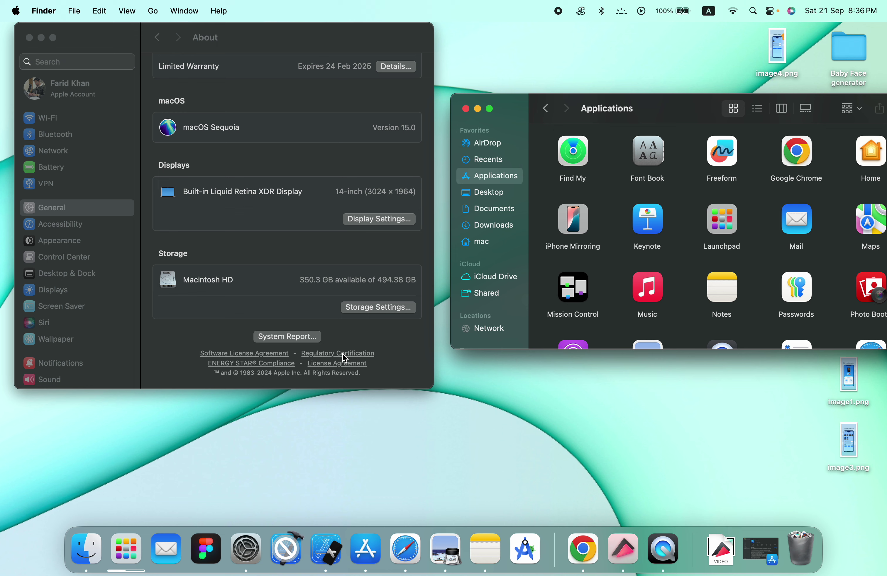
double_click(570, 227)
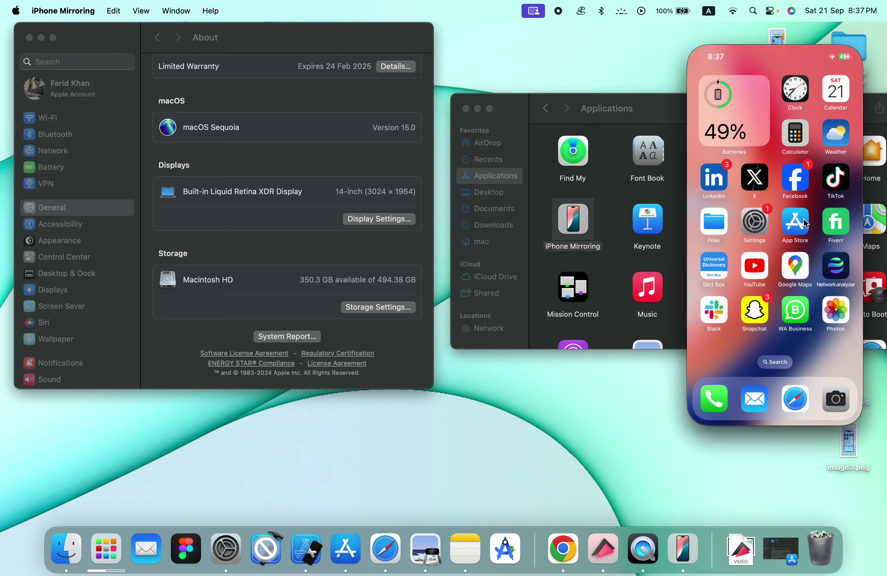
- Group App Store with Files in a folder on the iPhone's home screen, and move App Store back out of it
left_click_drag(802, 220, 751, 222)
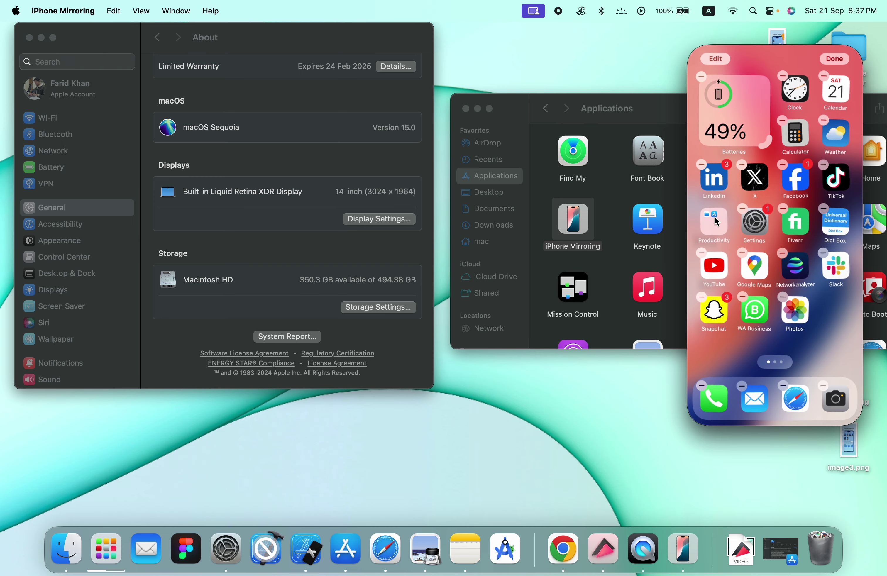
left_click(714, 216)
left_click_drag(769, 187, 808, 225)
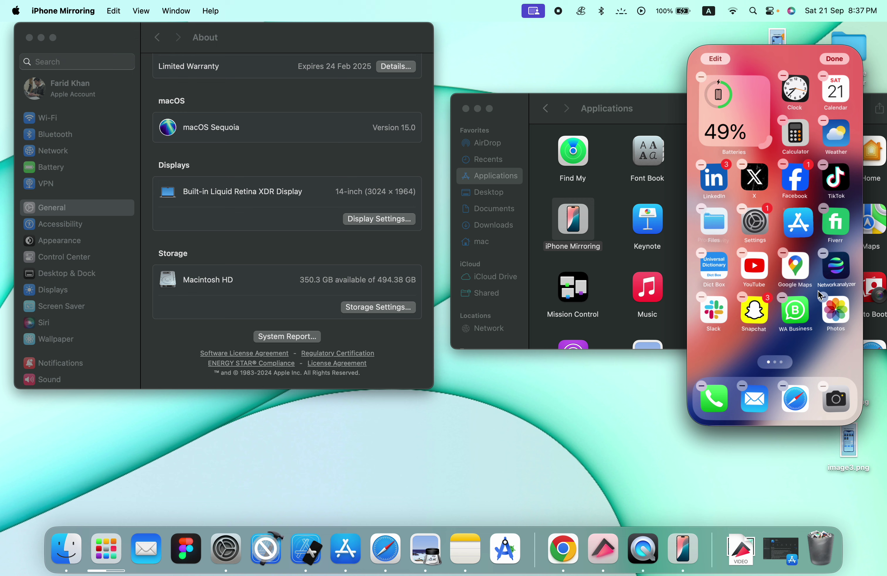
left_click(825, 341)
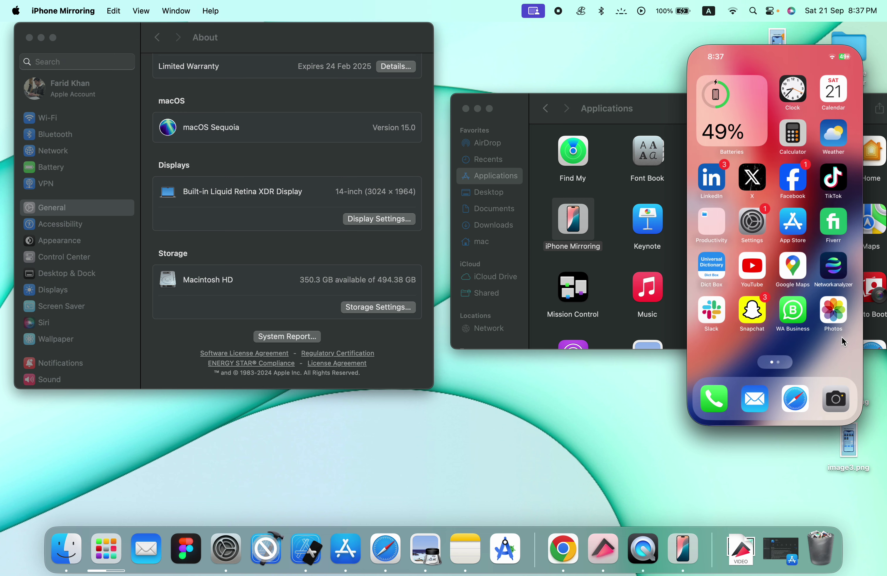
- View the widget page of the mirrored iPhone and return to the first page of apps
left_click_drag(841, 337, 784, 341)
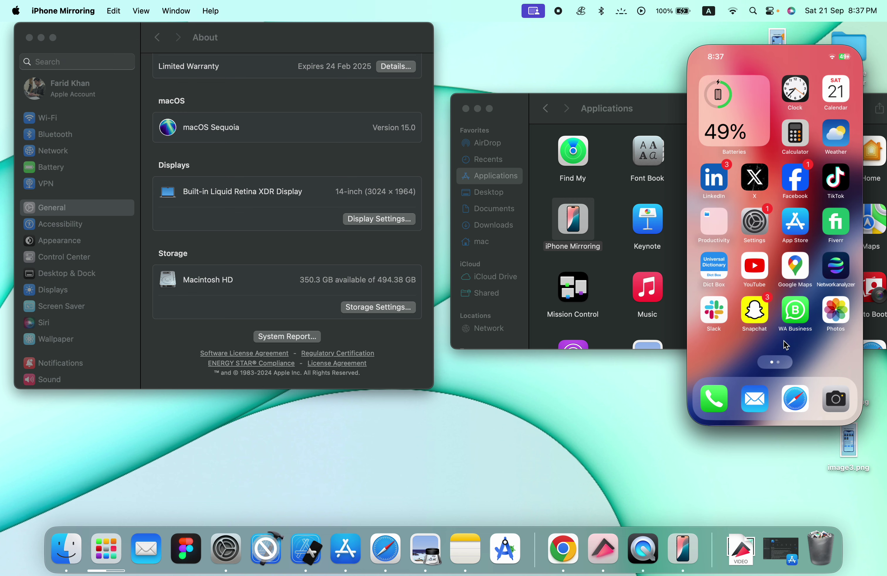
scroll(820, 344, "left", 5)
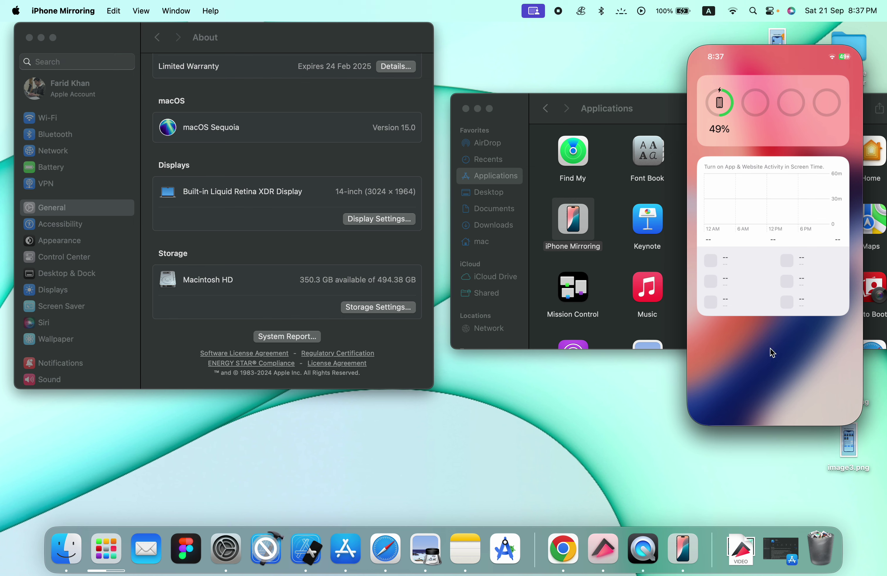
left_click_drag(848, 357, 718, 358)
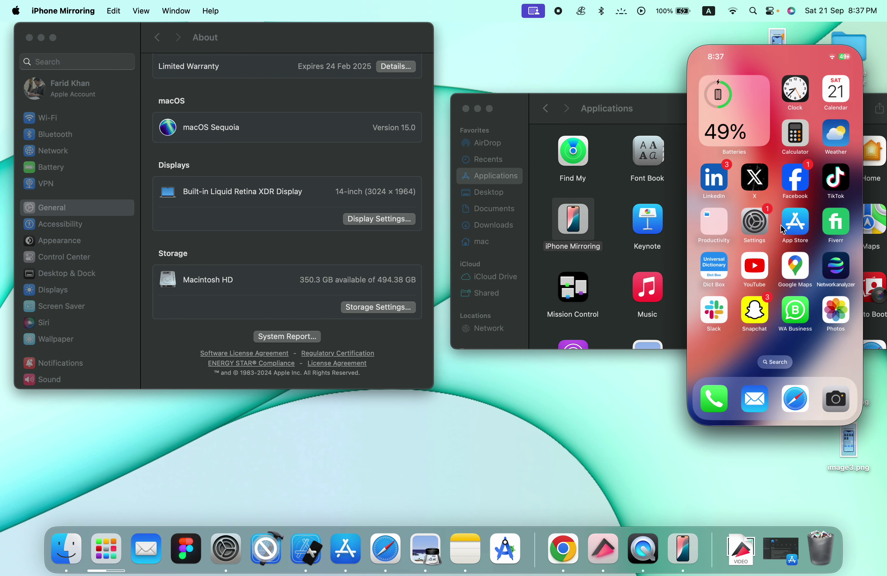
- Open YouTube on the mirrored iPhone, view the You page and return to the home feed
left_click(757, 273)
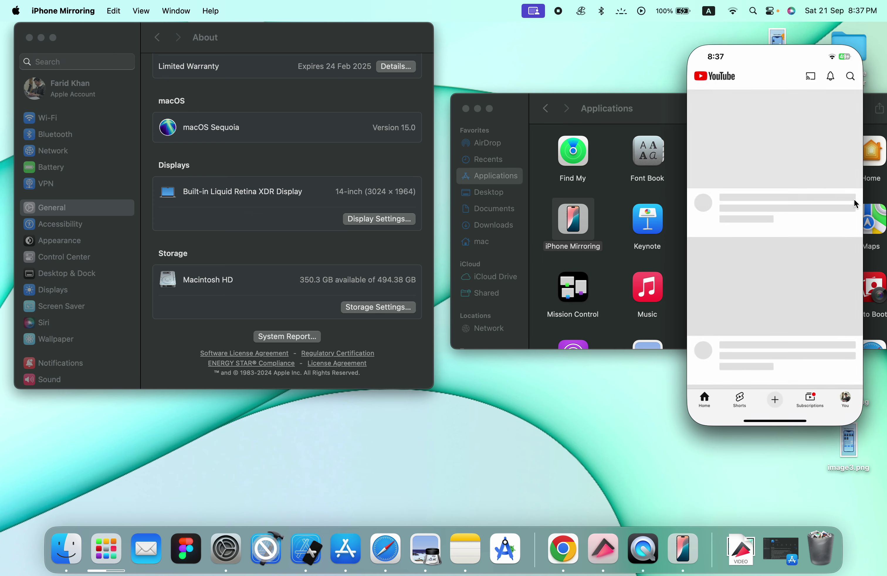
scroll(781, 299, "down", 1)
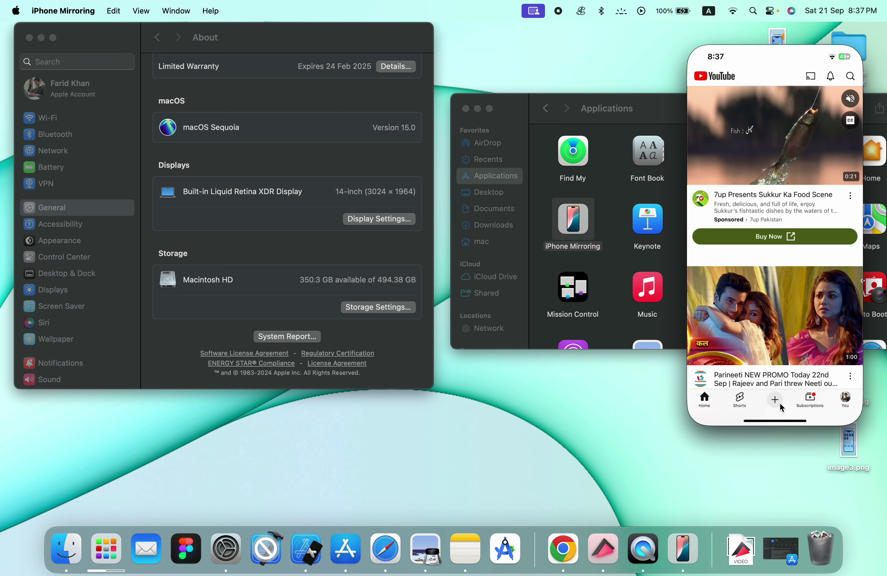
left_click(846, 399)
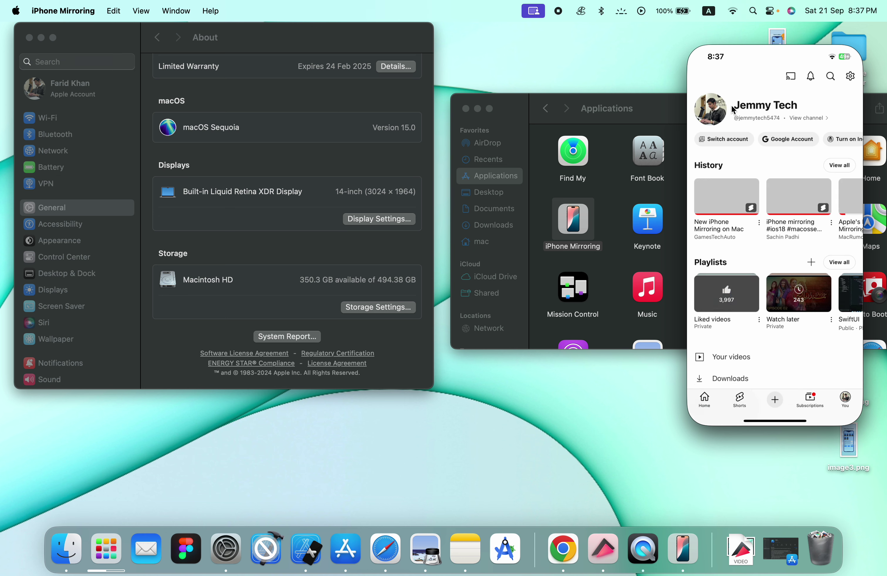
left_click(706, 404)
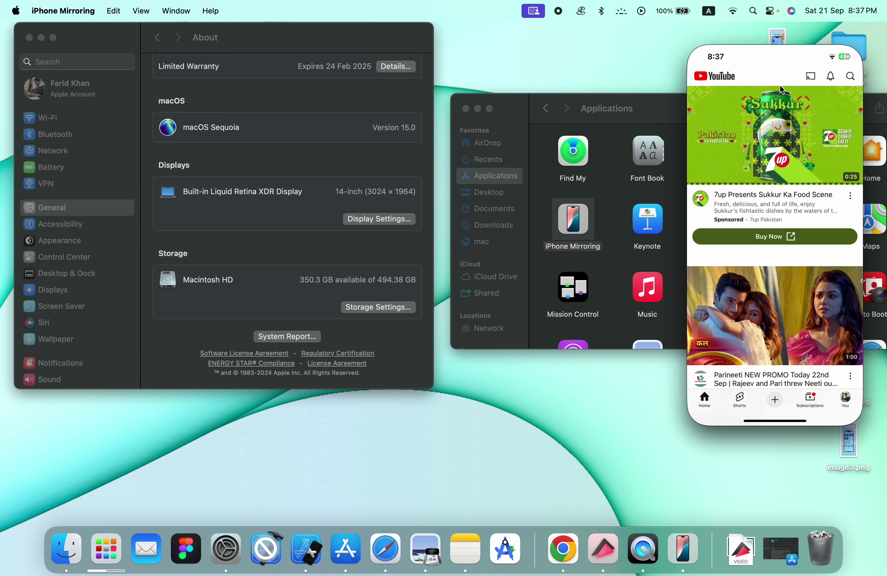
- View YouTube's search page and the Shorts feed, and go back to the You page
left_click(851, 79)
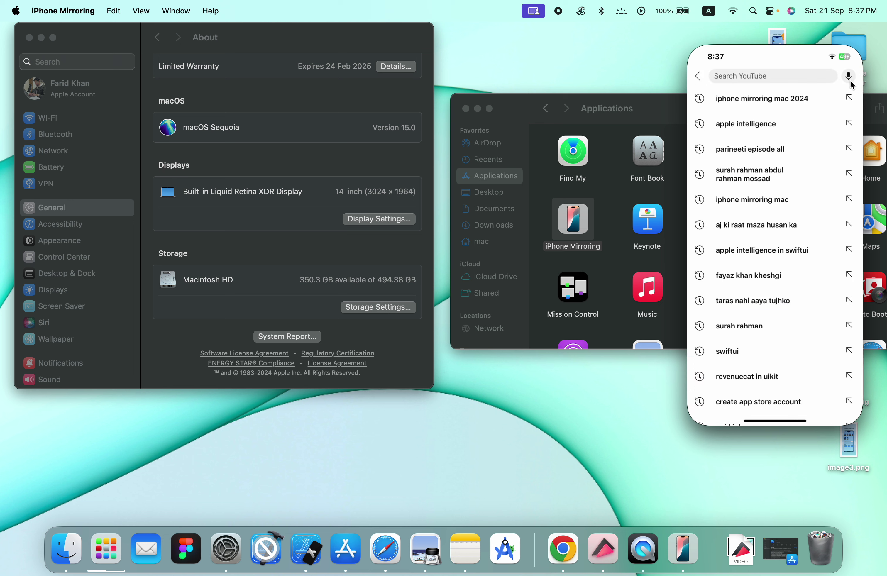
left_click(696, 79)
left_click(740, 399)
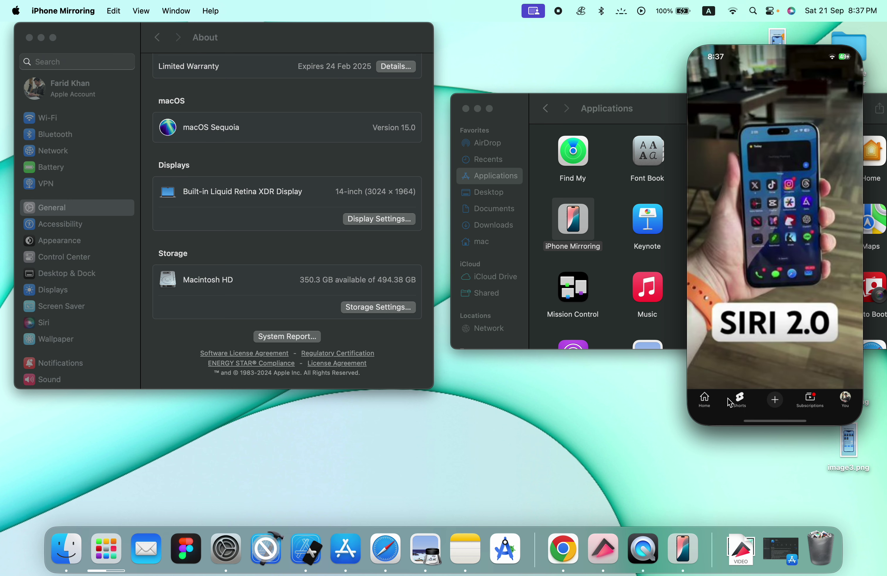
left_click(708, 401)
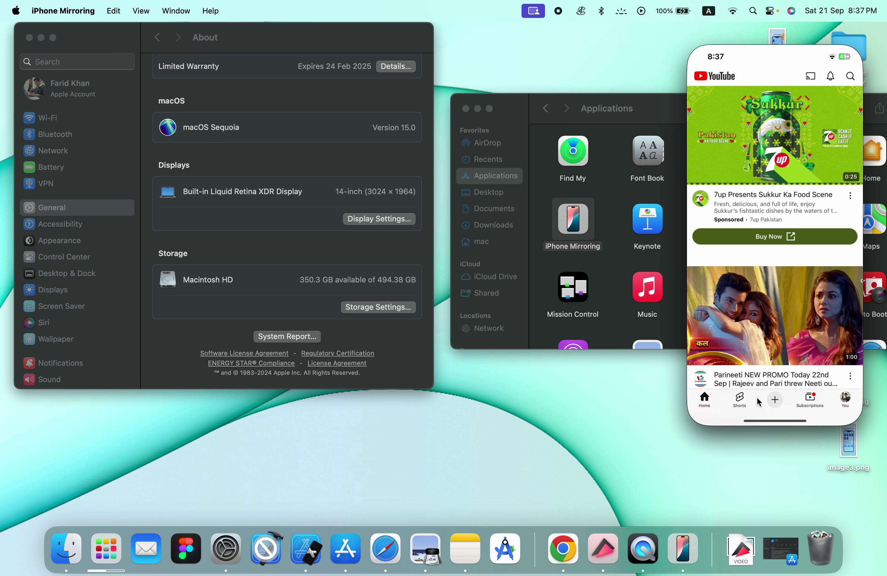
left_click(846, 400)
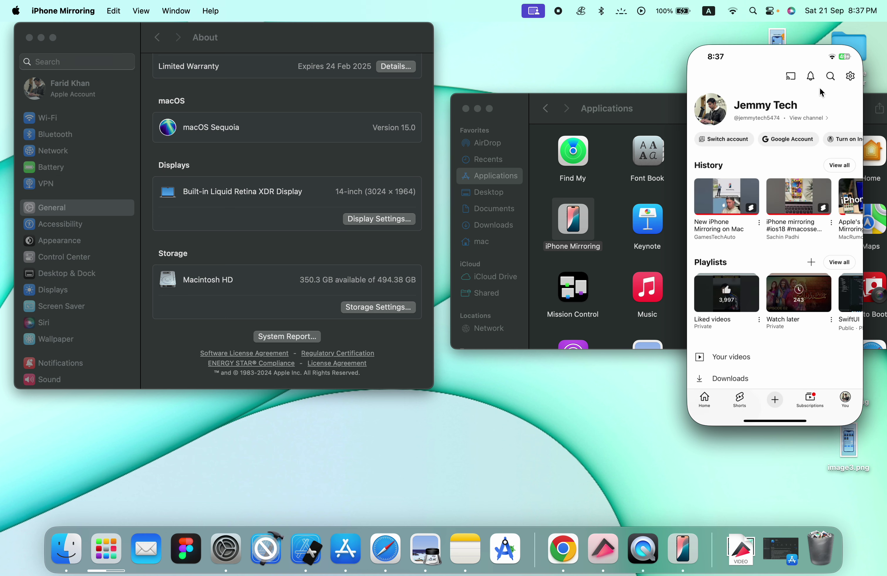
- Leave YouTube and return the mirrored iPhone to its home screen
left_click(770, 428)
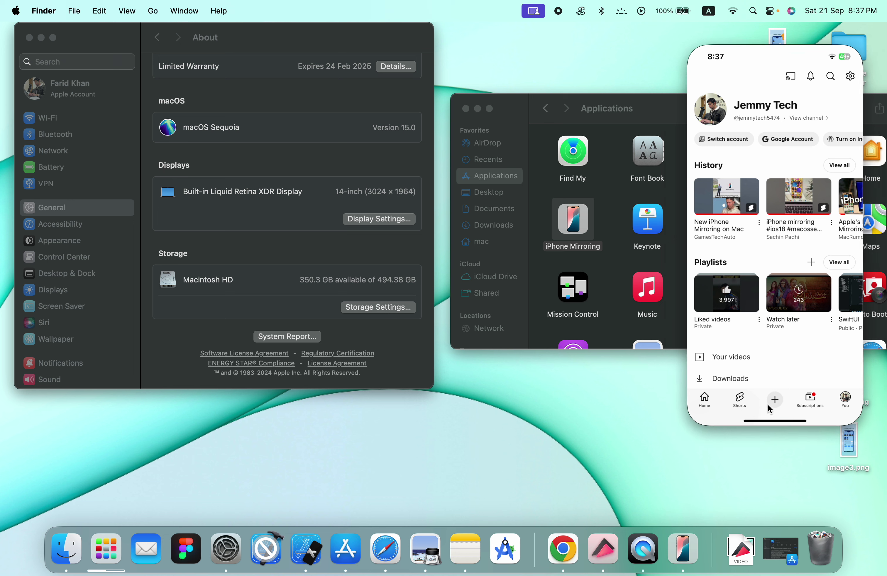
left_click(763, 379)
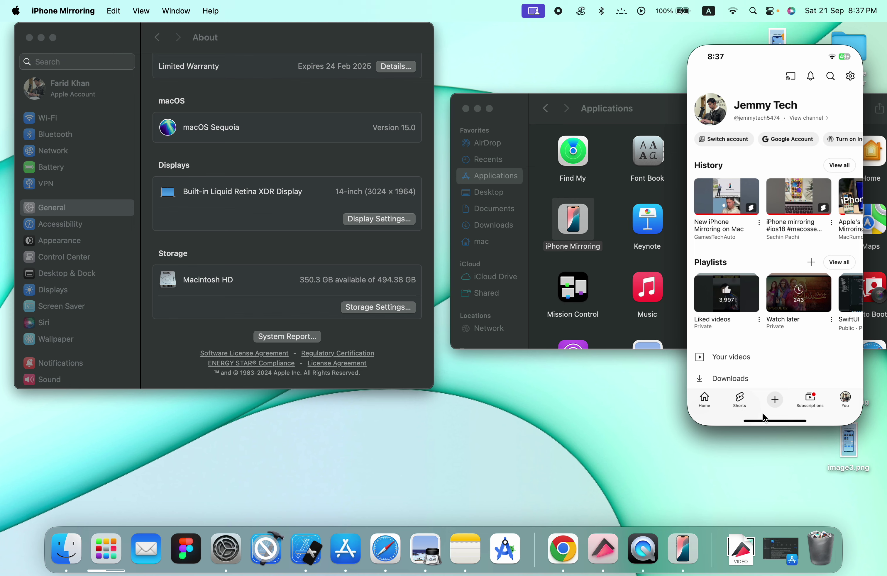
mouse_move(758, 56)
left_click(836, 34)
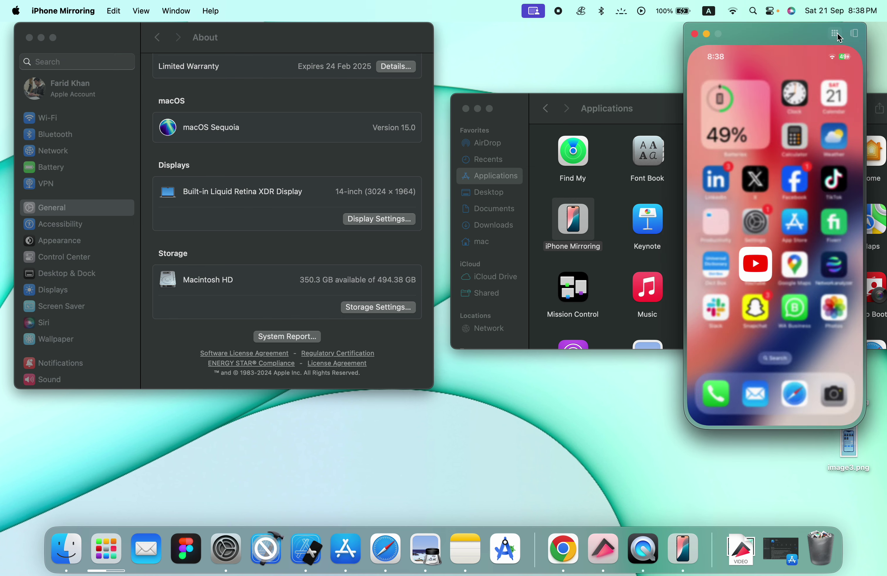
- Show the iPhone's app switcher and close all running apps, including YouTube, Settings and Mail
left_click(855, 35)
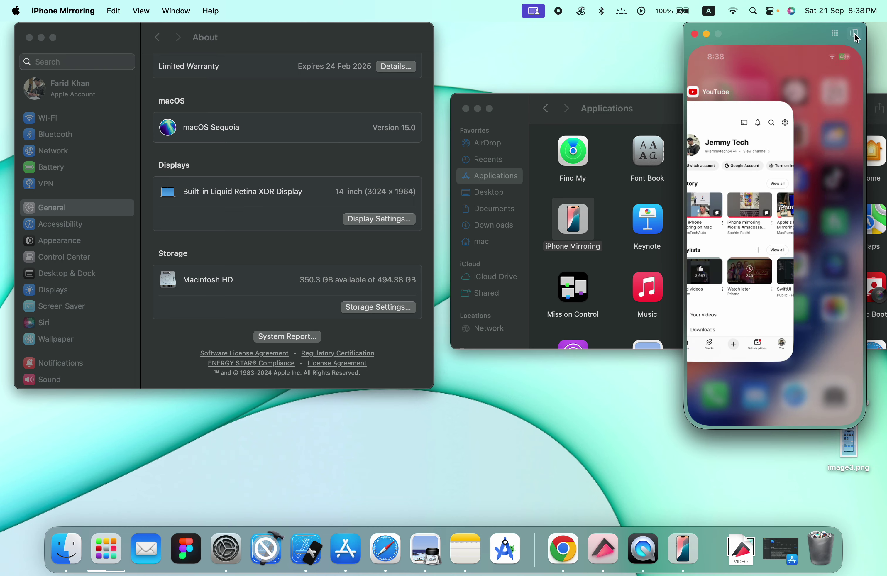
left_click_drag(778, 238, 773, 116)
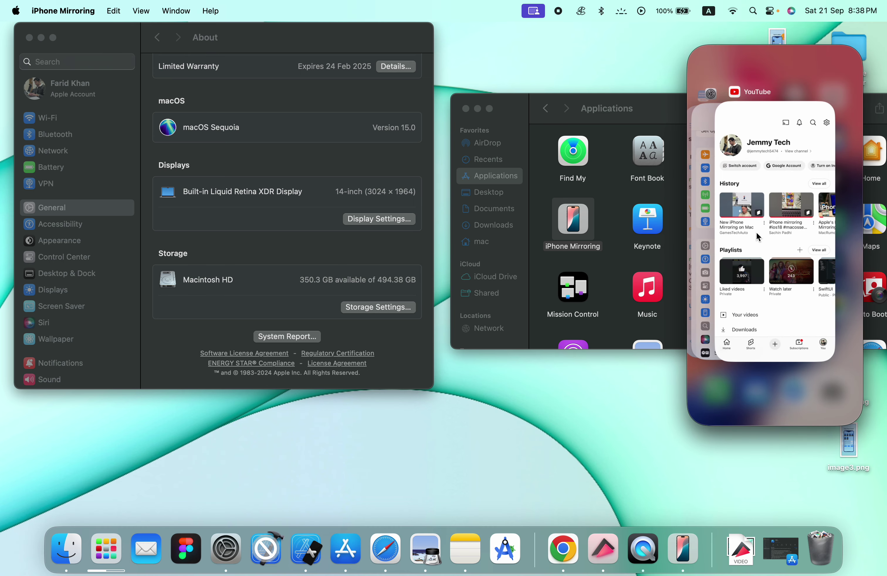
left_click_drag(762, 264, 765, 71)
left_click_drag(756, 232, 765, 49)
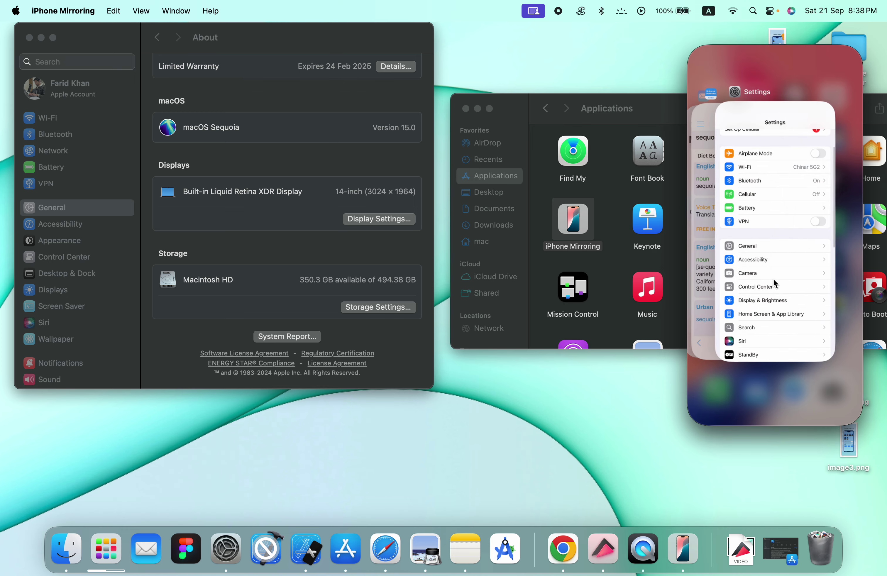
left_click_drag(782, 337, 781, 70)
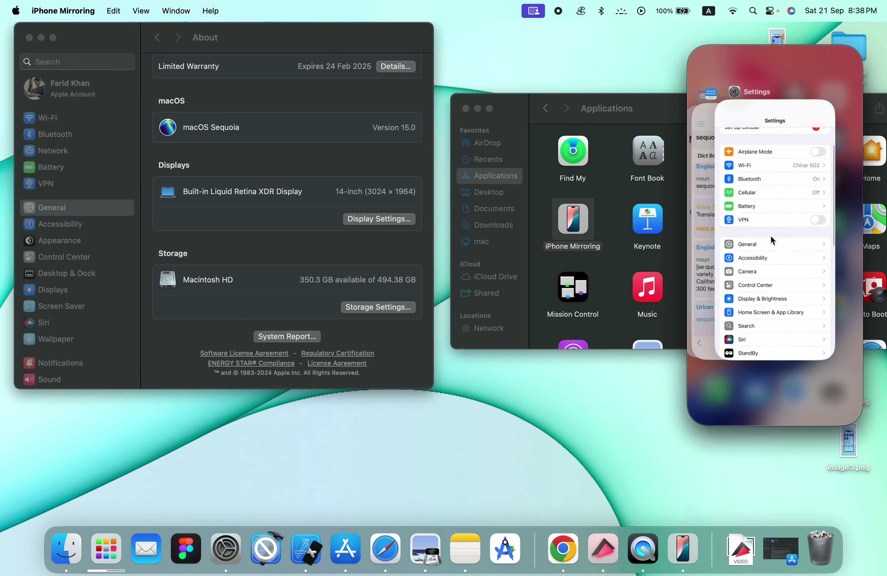
left_click_drag(769, 354, 773, 40)
left_click_drag(765, 286, 769, 71)
left_click_drag(769, 307, 767, 64)
left_click_drag(766, 328, 764, 67)
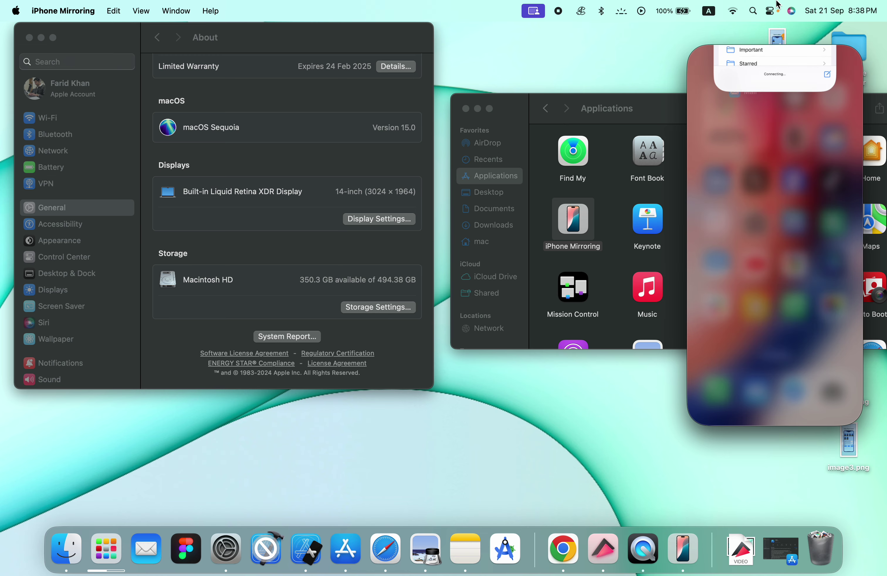
- Go to the iPhone's second home screen page and exit the icon editing mode
left_click_drag(793, 266, 793, 266)
scroll(818, 295, "right", 5)
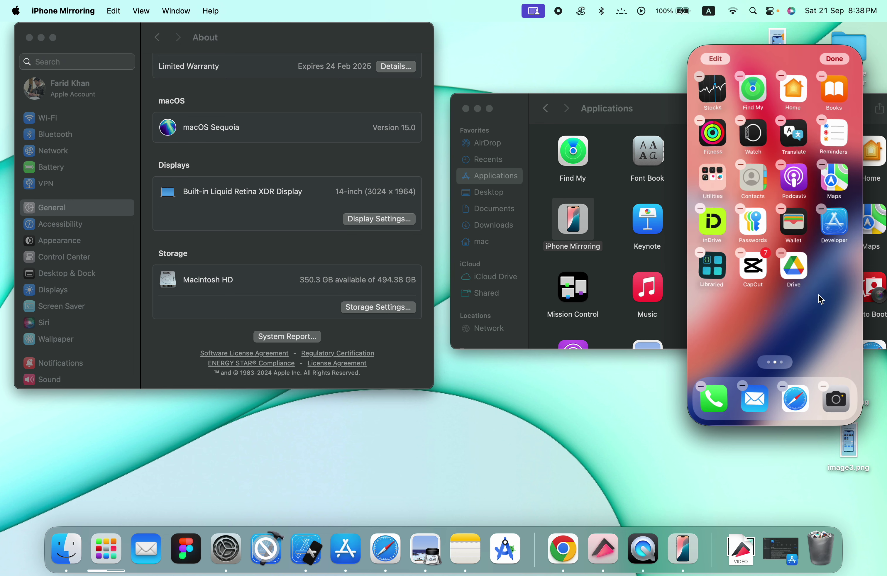
left_click(789, 309)
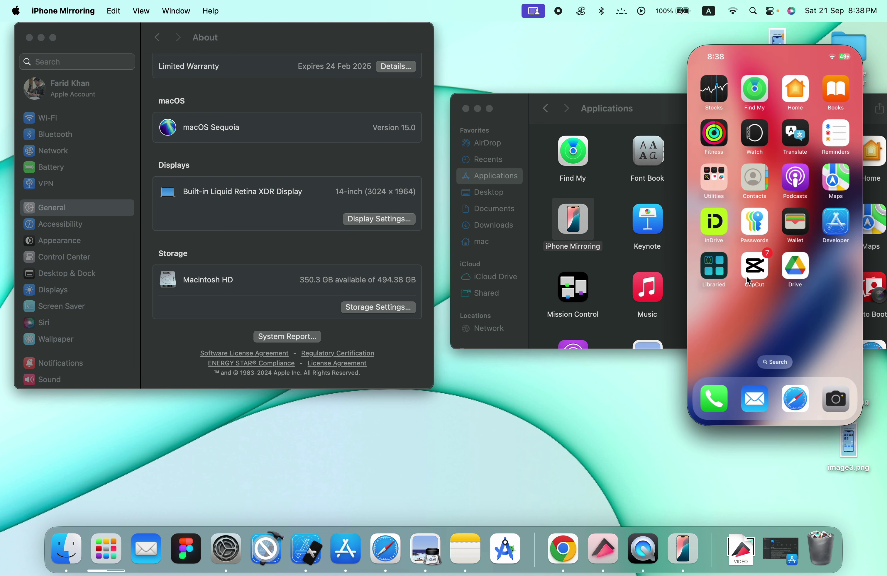